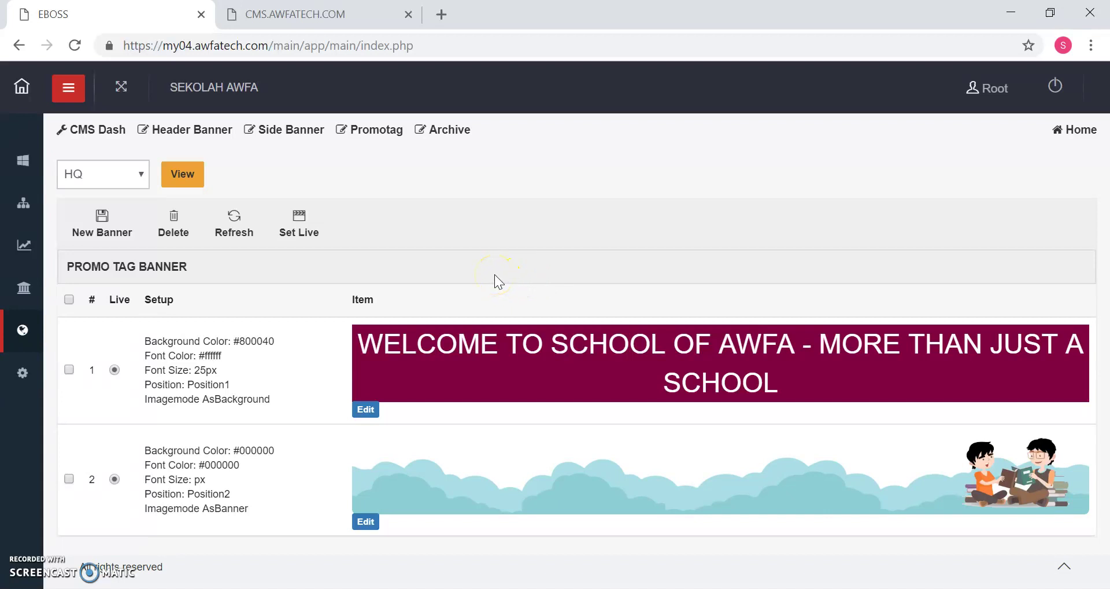
- Compare the Position 1 promo tag in the CMS list with its placement below the header slideshow on the school website
double_click(217, 384)
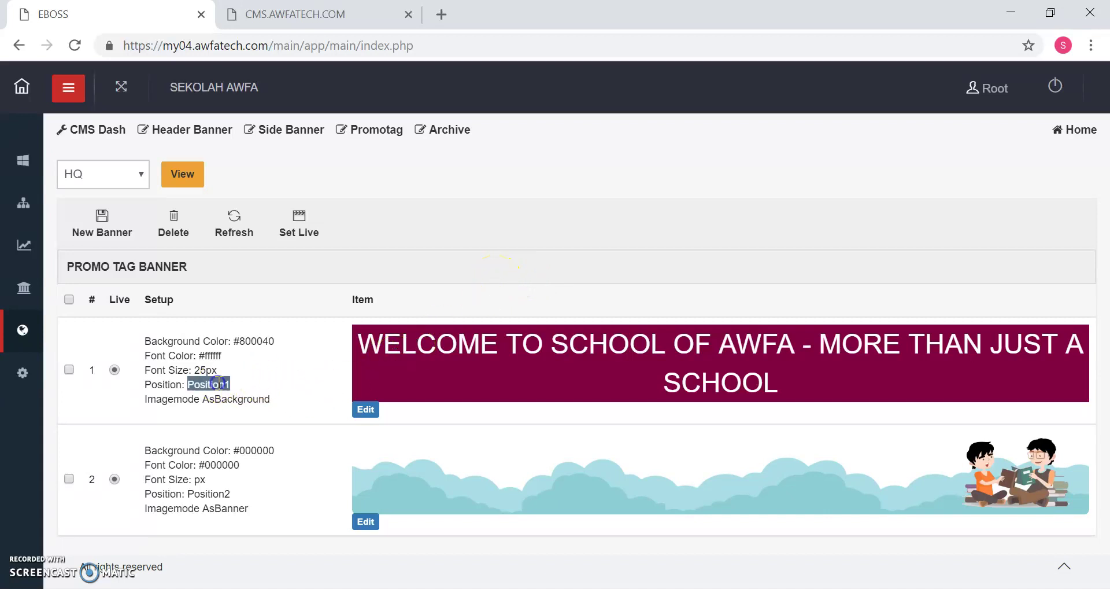
double_click(217, 493)
left_click(473, 247)
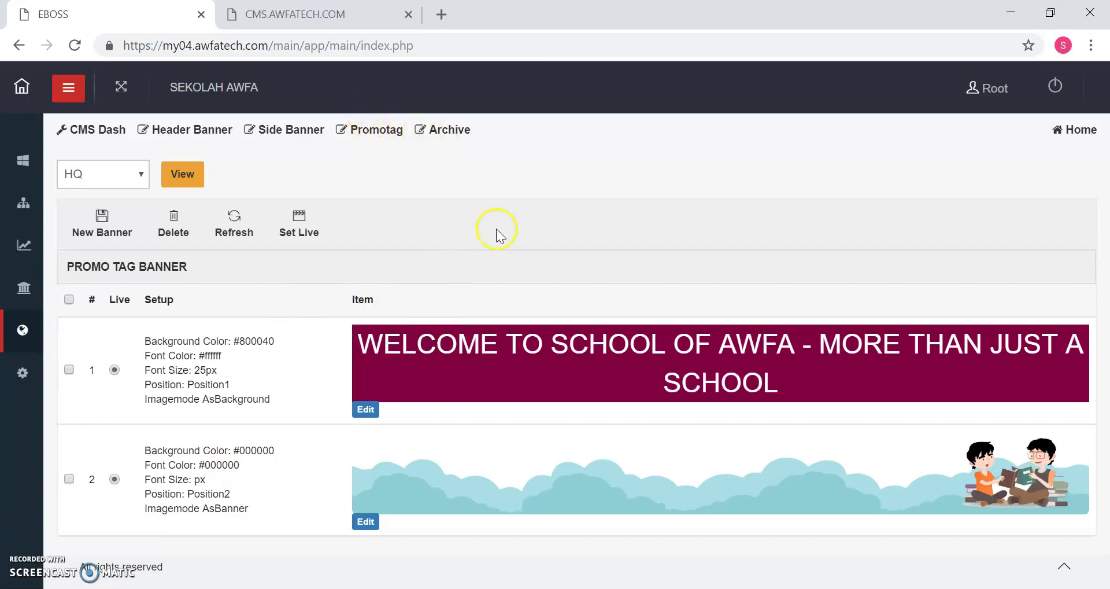
left_click(321, 14)
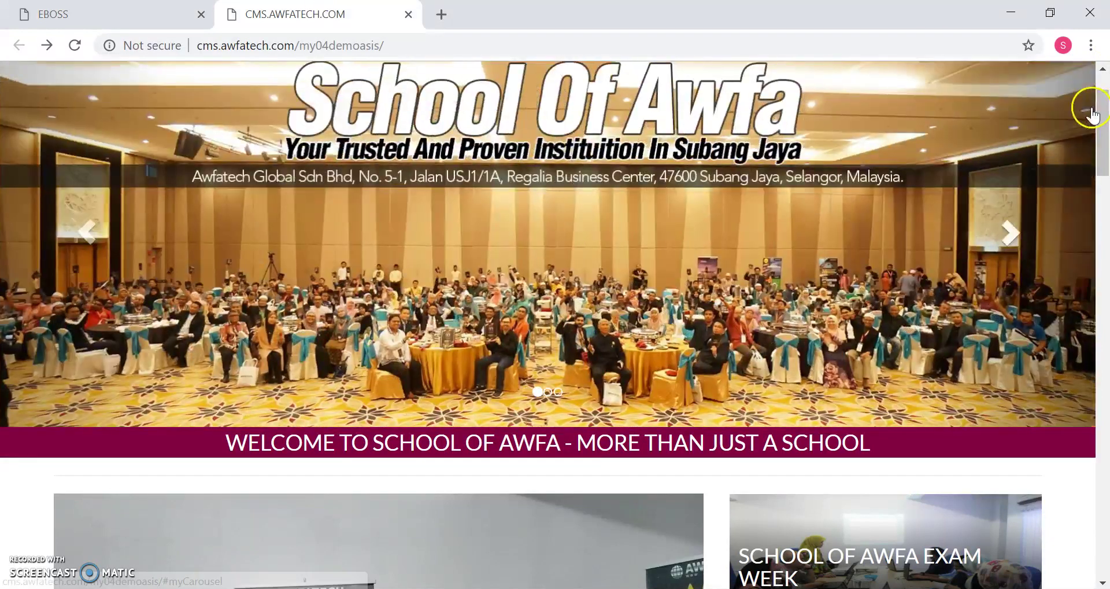
left_click(133, 14)
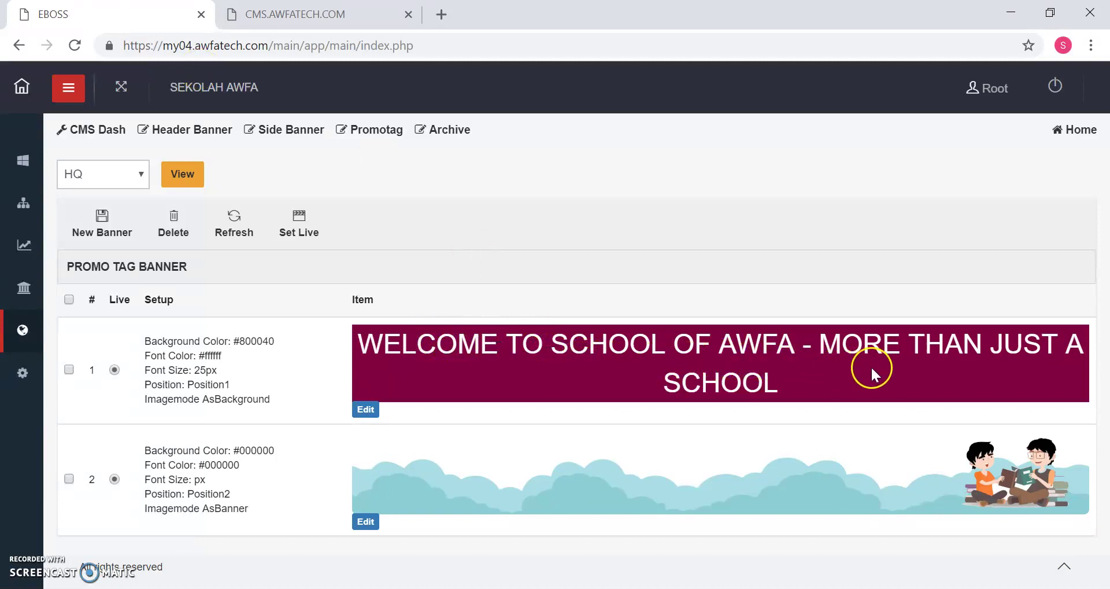
left_click(347, 17)
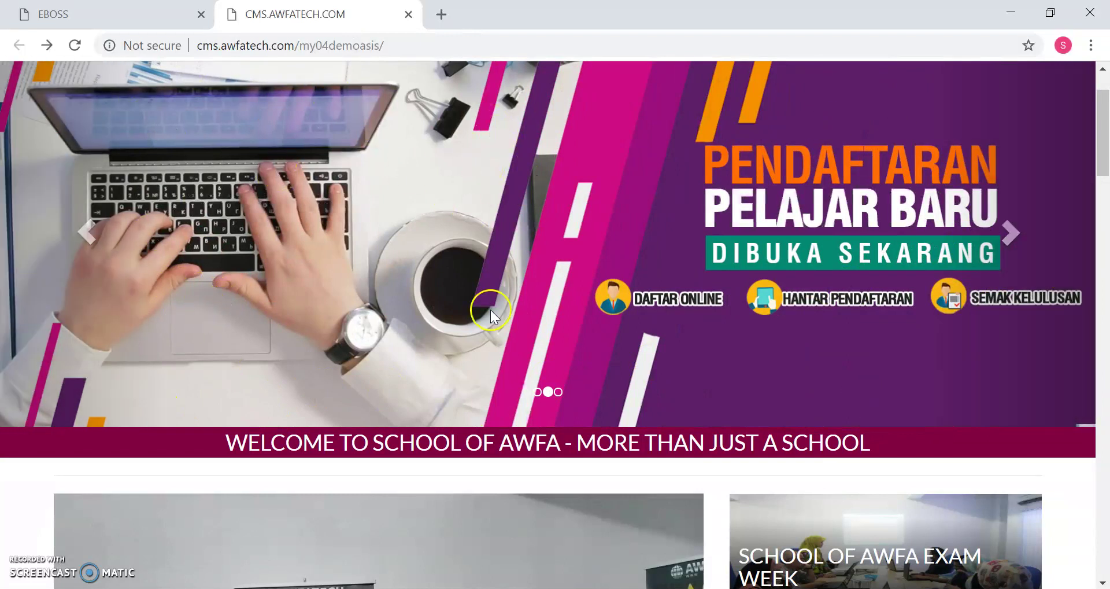
left_click_drag(215, 443, 546, 442)
left_click(1069, 446)
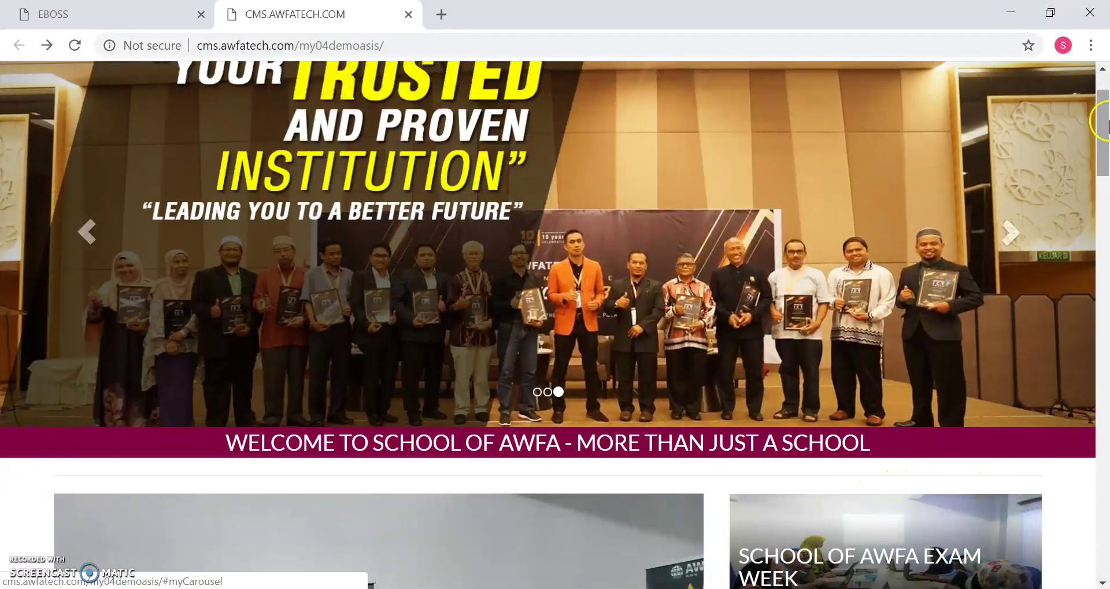
left_click(108, 18)
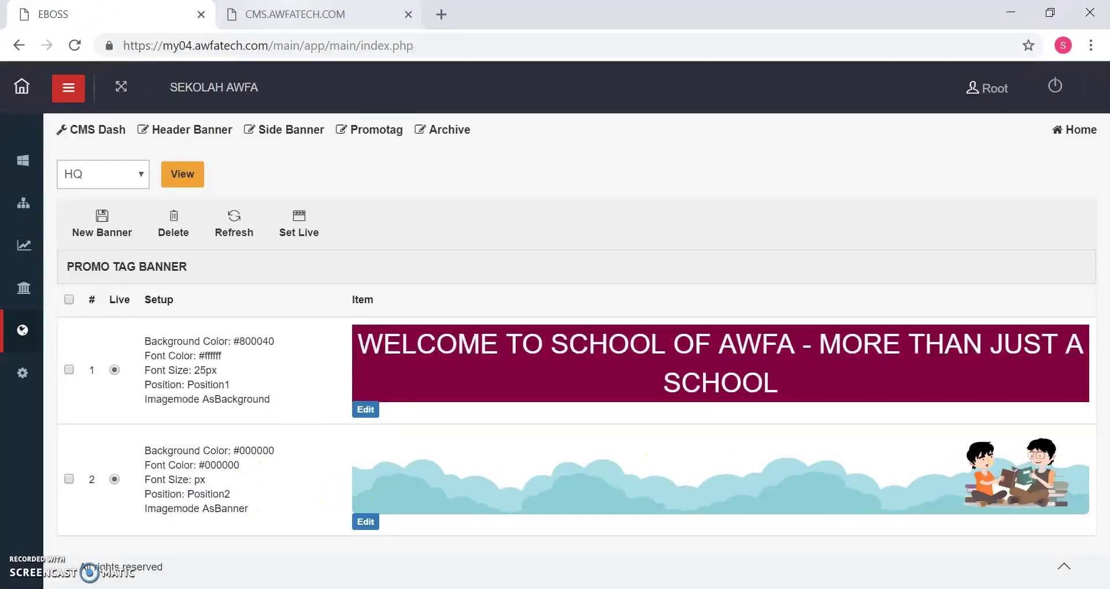
- Examine where the Position 2 image banner sits near the end of the school website and return to the promo tag list
left_click(295, 14)
left_click_drag(1104, 131, 1104, 436)
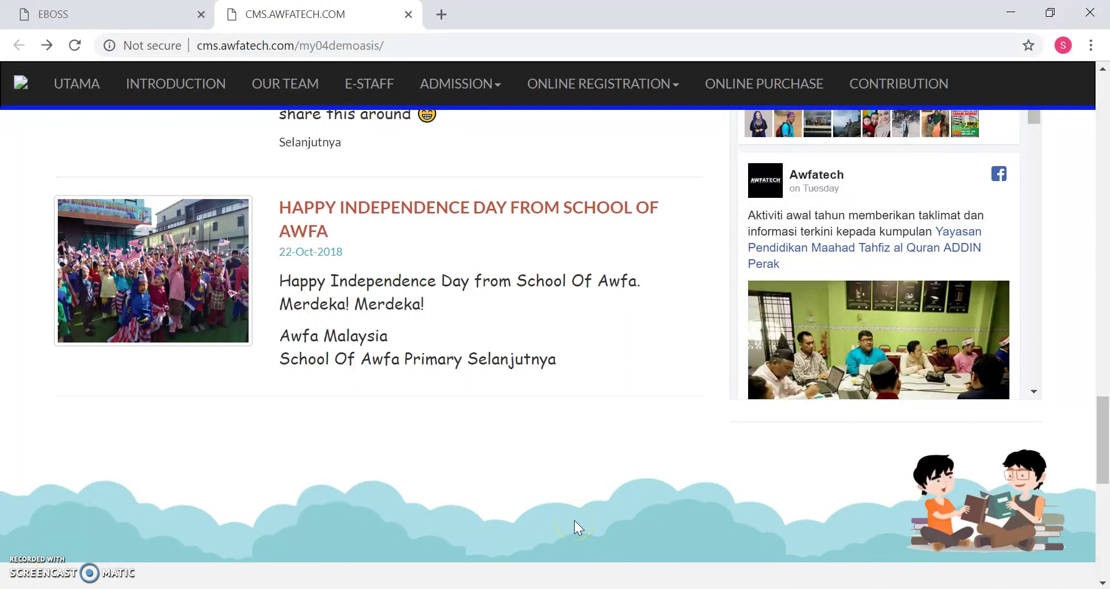
left_click(115, 18)
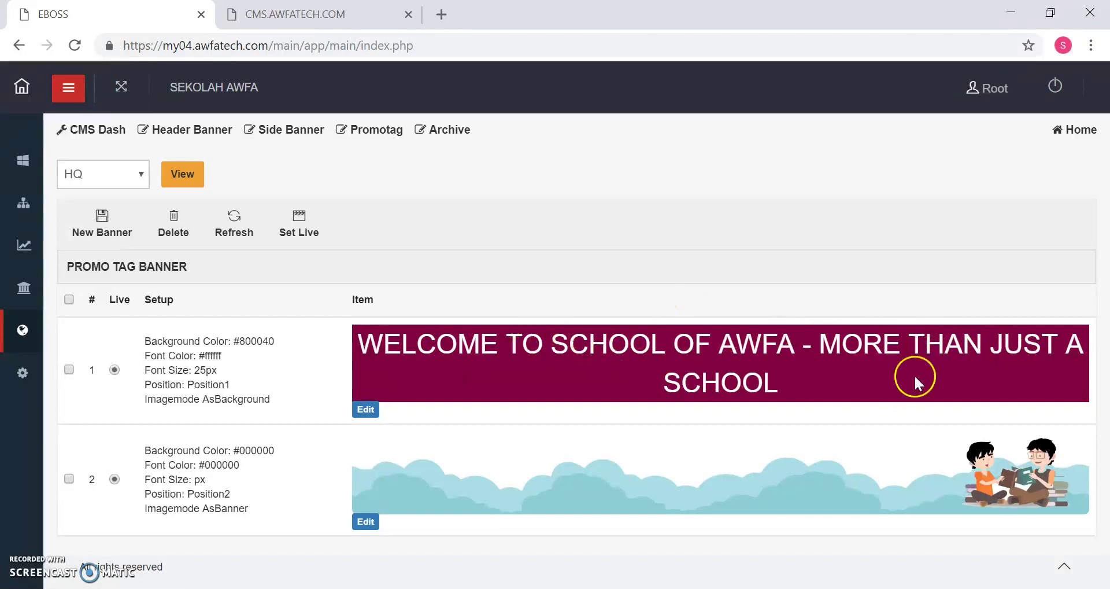
- Edit the Position 1 promo banner, replacing "WELCOME TO SCHOOL OF AWFA" in its text with "SELAMAT DATANG KE SEKOLAH AWFA"
left_click(366, 410)
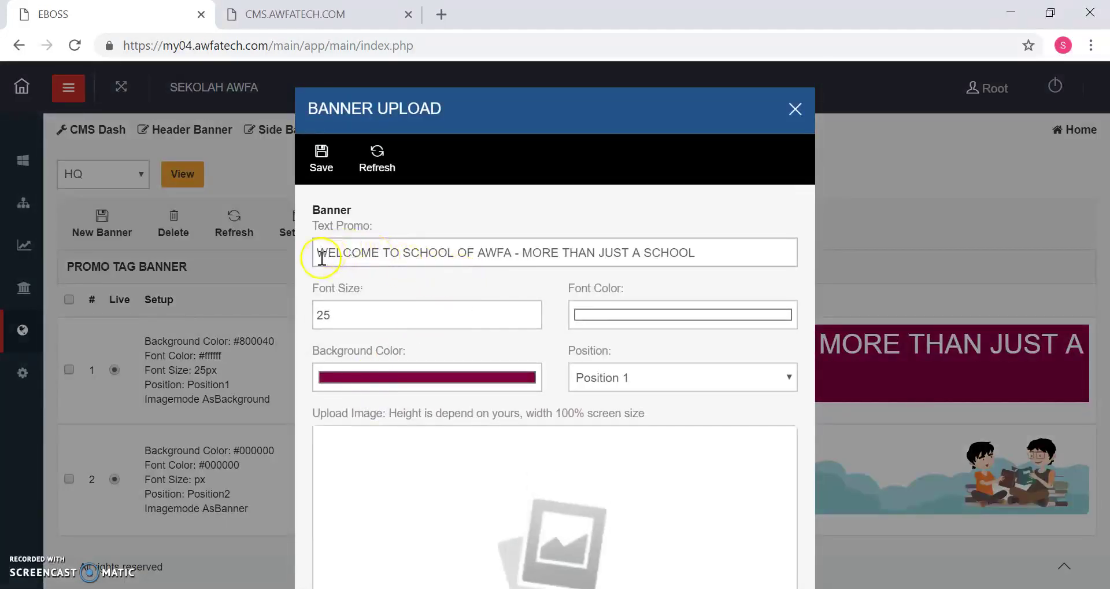
left_click_drag(318, 255, 716, 247)
left_click(718, 252)
left_click(512, 252)
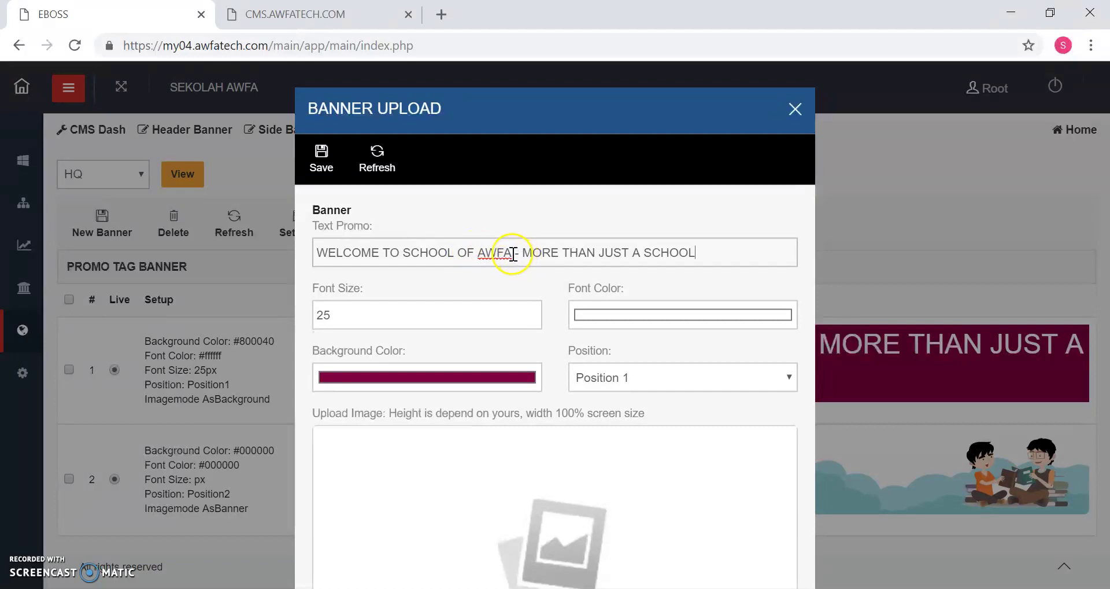
left_click_drag(513, 252, 249, 277)
type("SELAMAT")
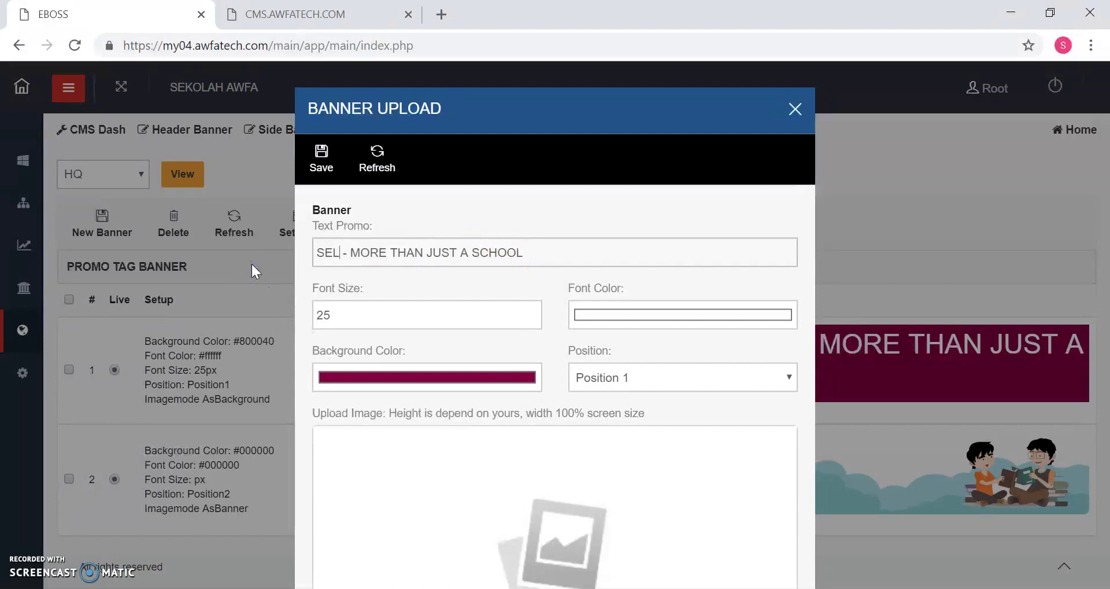
type(" DATANG KE ")
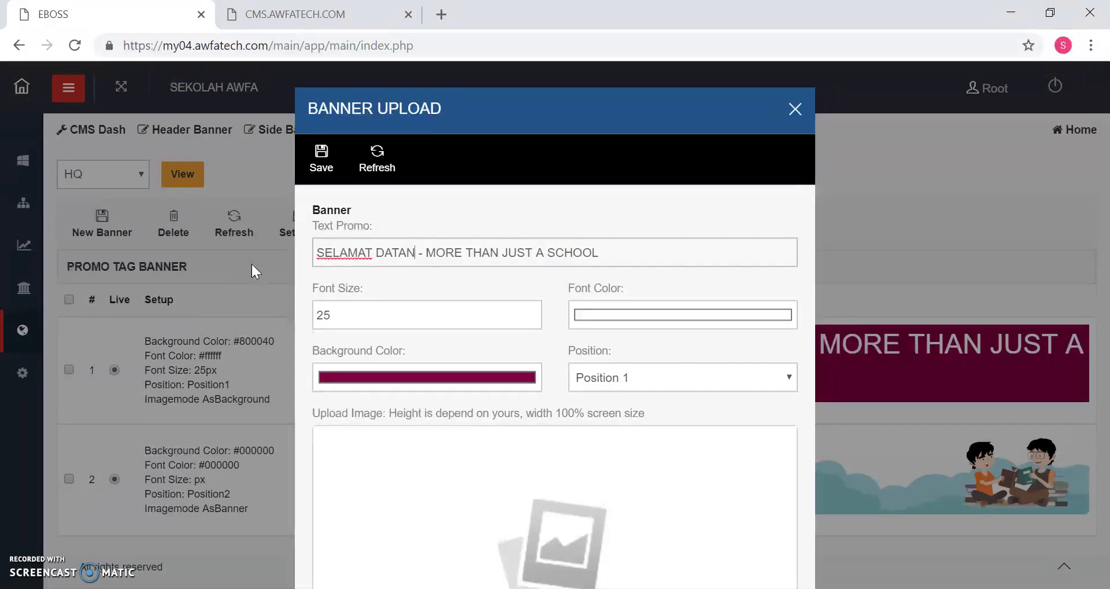
type("SEKOLAH AW")
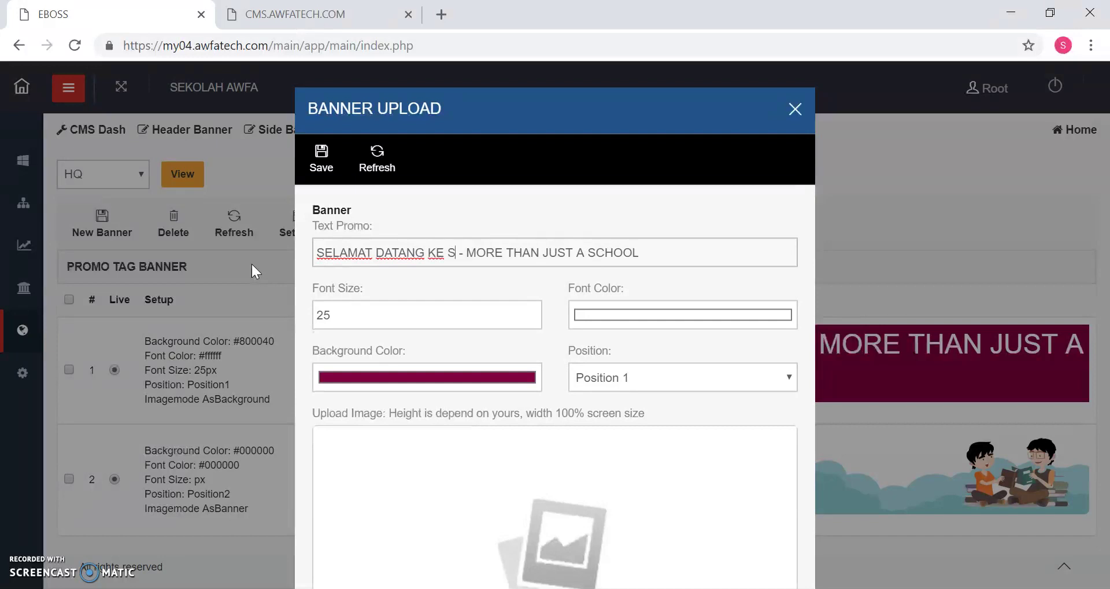
type("FA")
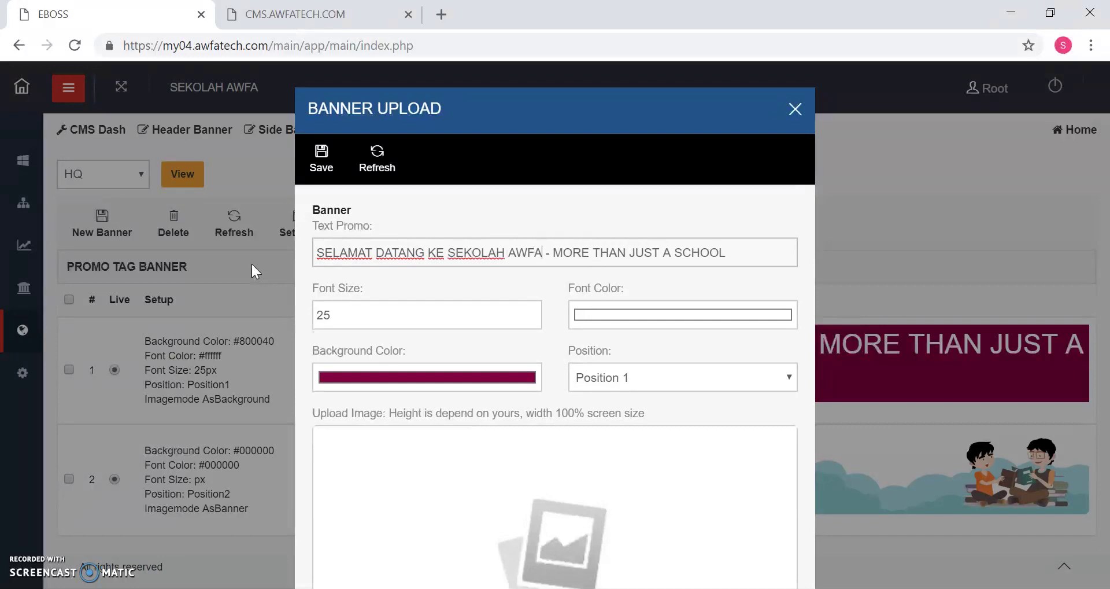
- Set the banner's font size to 15 and its font color to light pink (255, 128, 255)
left_click_drag(358, 313, 307, 324)
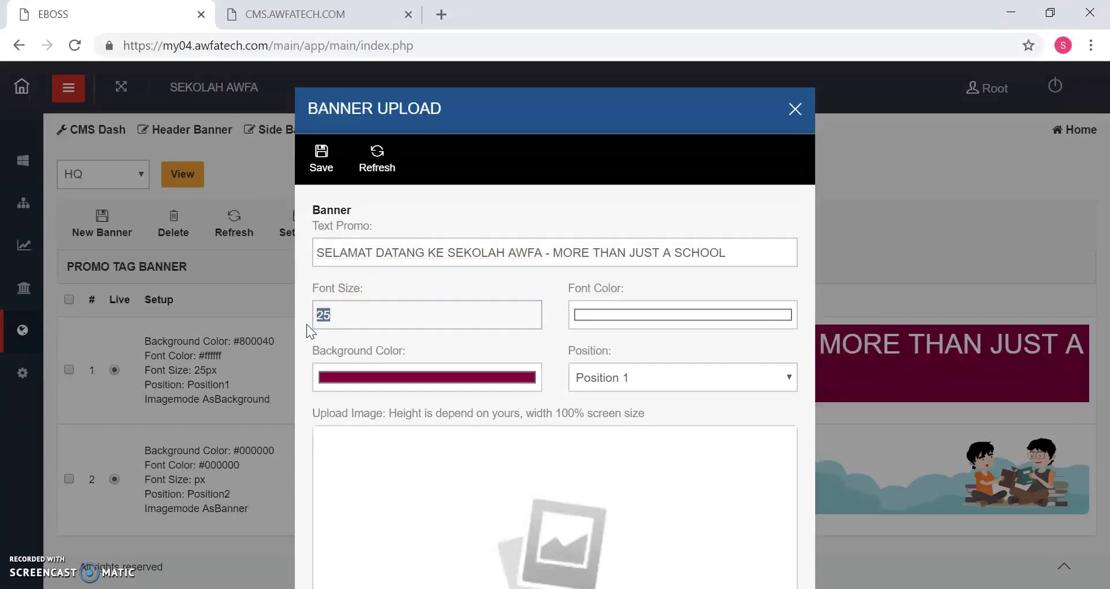
type("15")
left_click(624, 315)
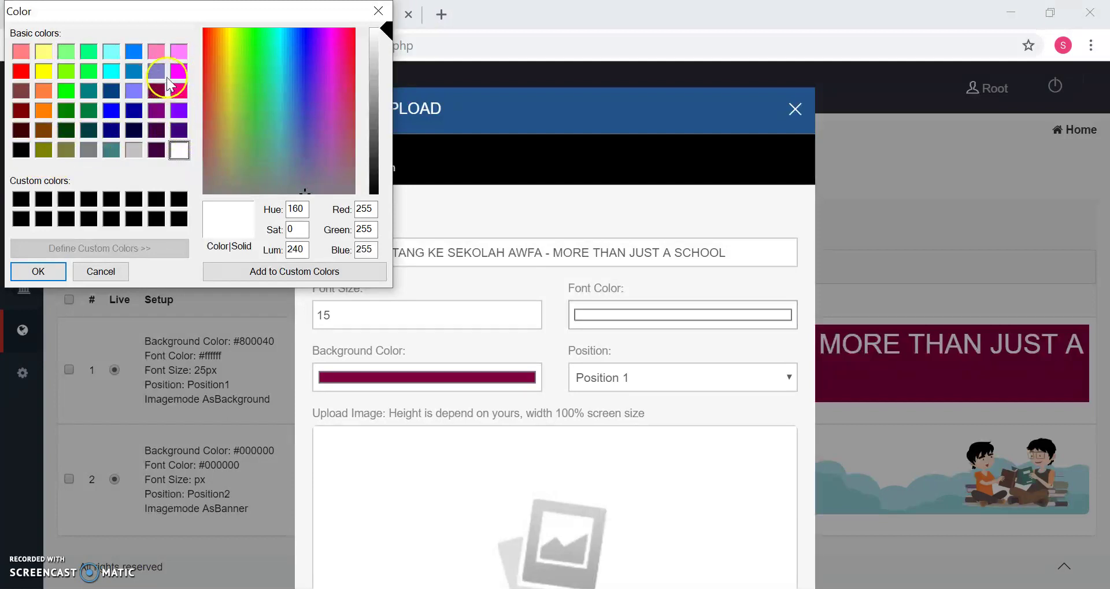
left_click(182, 55)
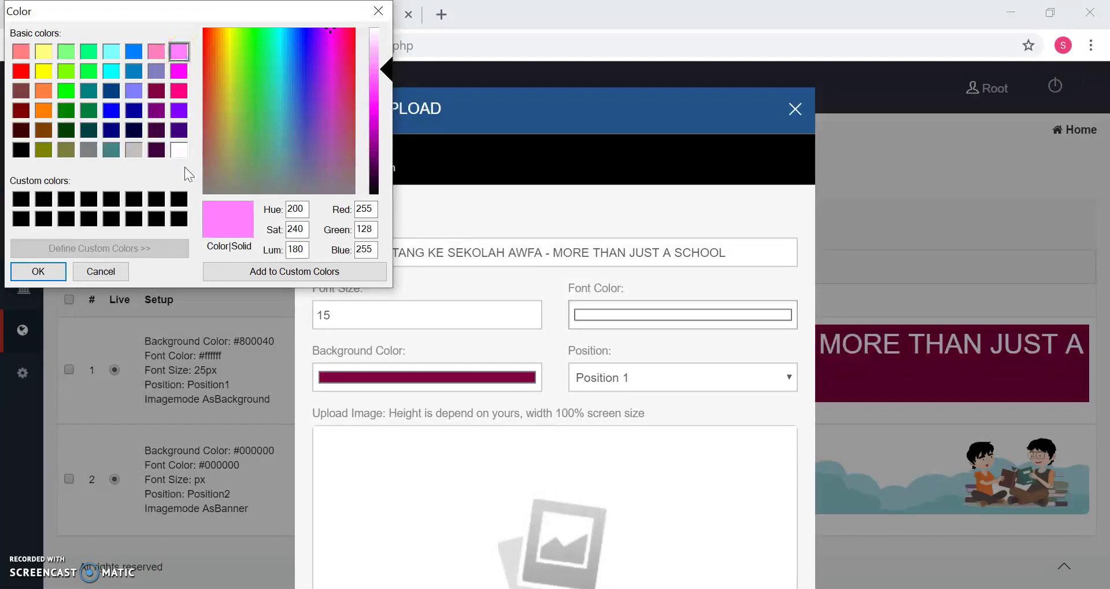
left_click(45, 272)
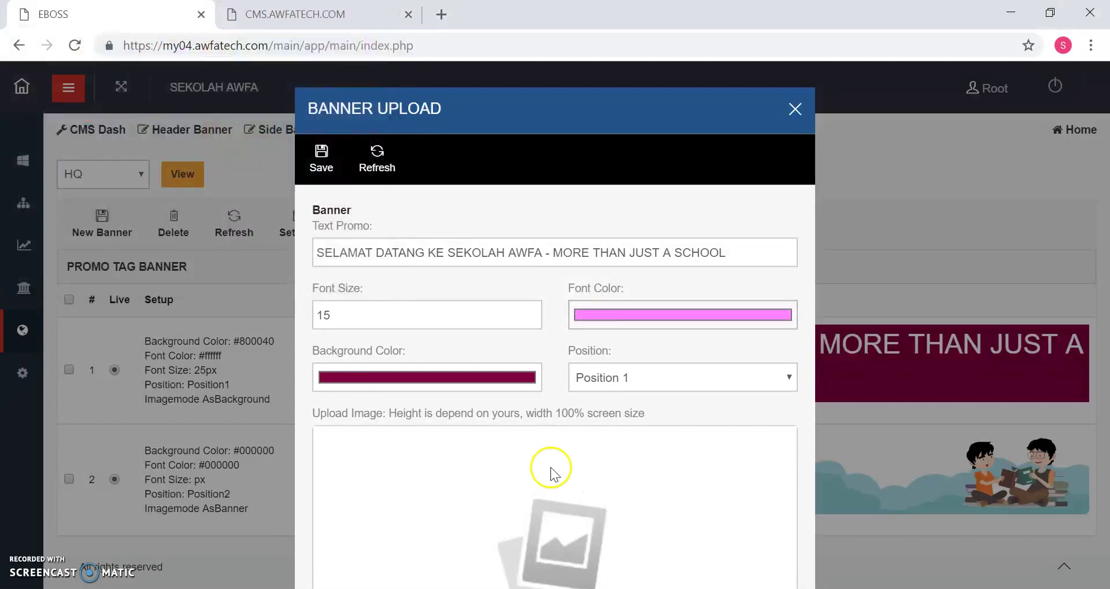
- Set the banner's background color to navy blue (#000080), save the banner and refresh the promo tag list
left_click(397, 378)
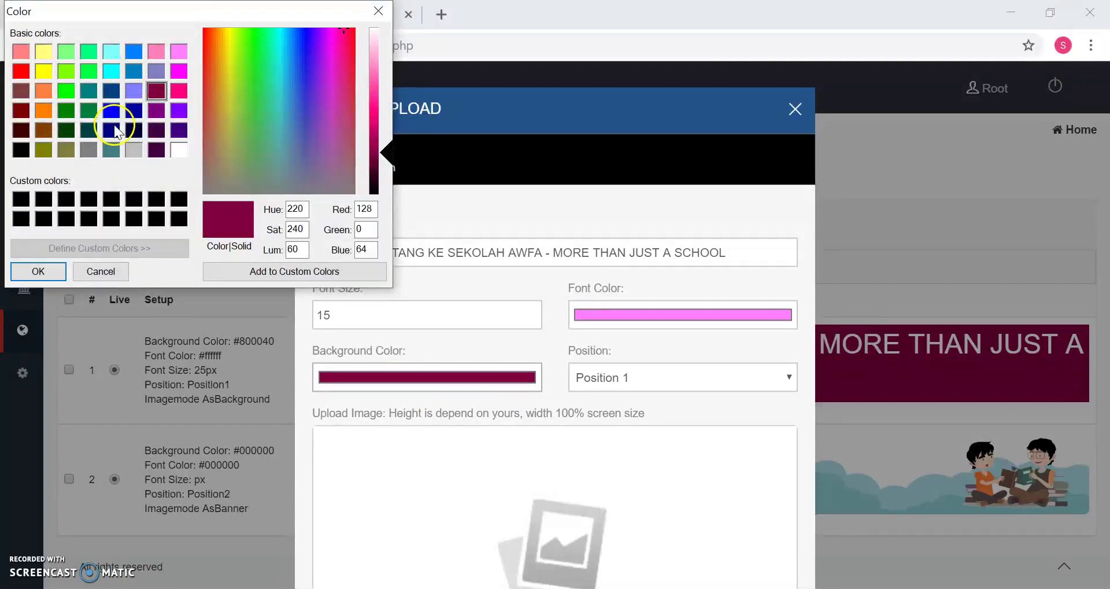
left_click(112, 128)
left_click(38, 272)
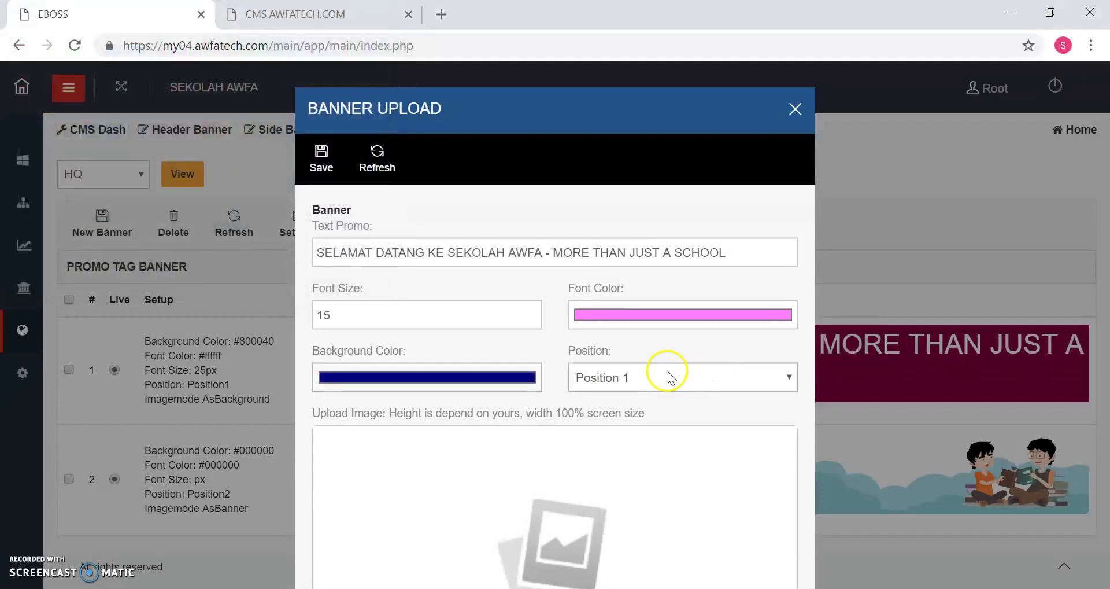
left_click(334, 180)
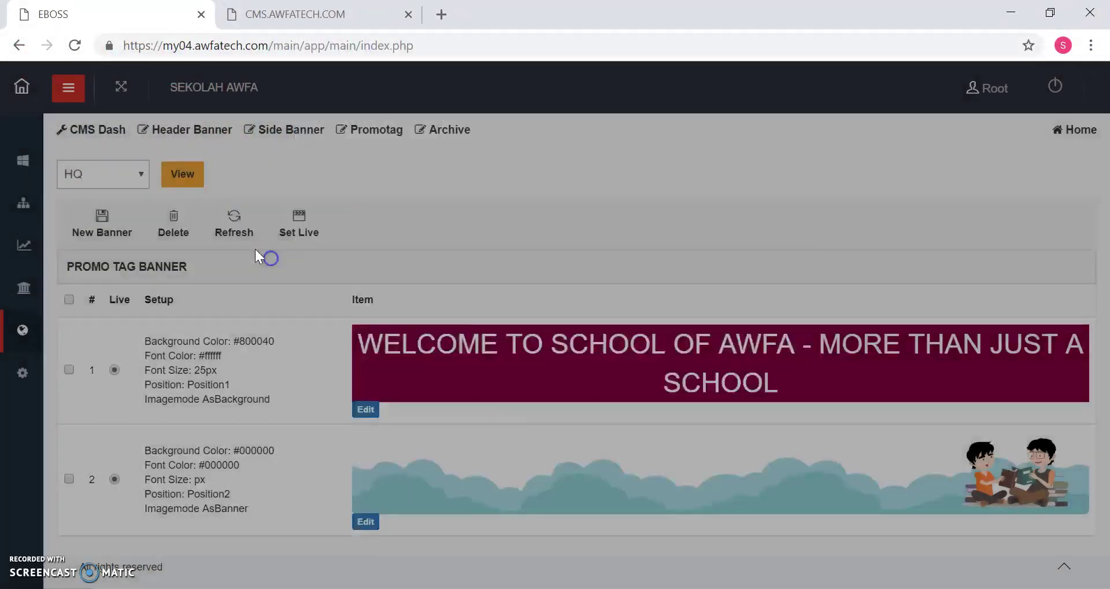
left_click(241, 221)
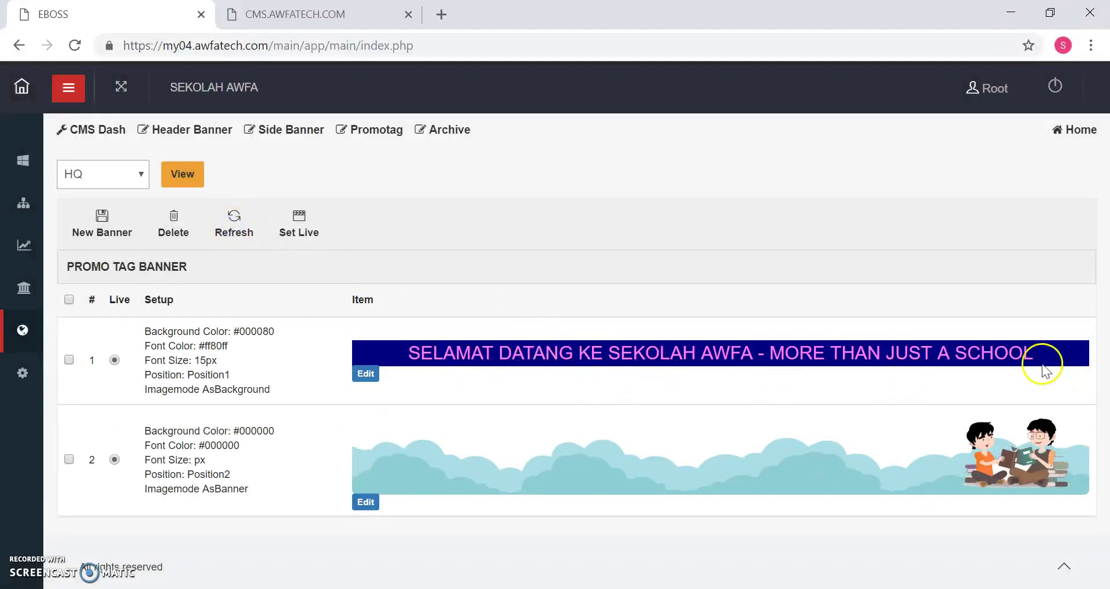
- Reload the school website, check the edited promo banner below the header slideshow, and return to the CMS
left_click(284, 31)
left_click(317, 51)
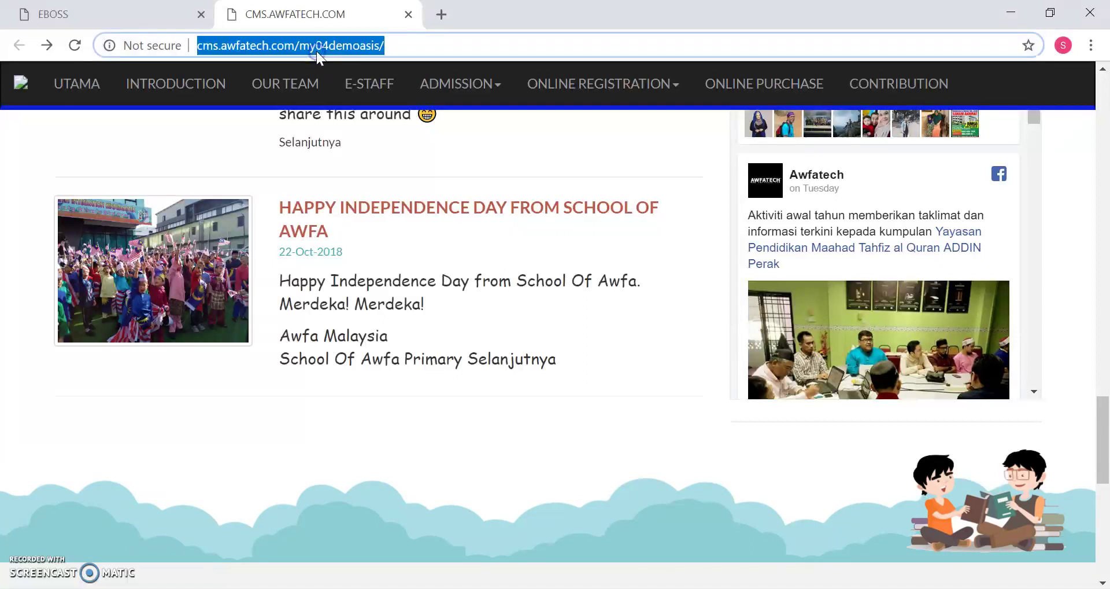
key("Return")
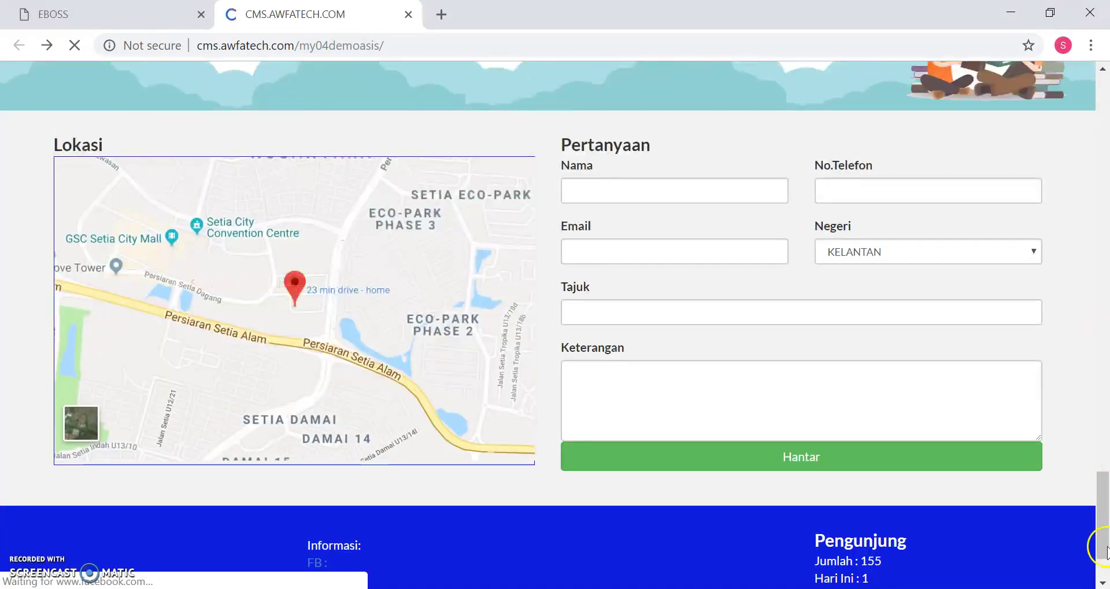
left_click_drag(1094, 540, 1098, 107)
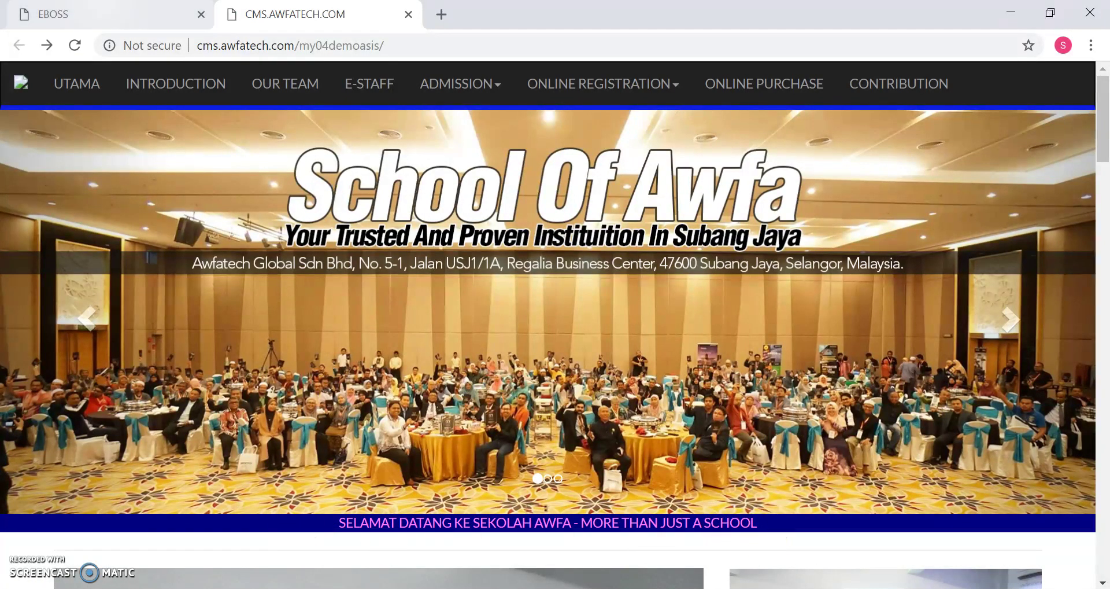
key("ctrl+Tab")
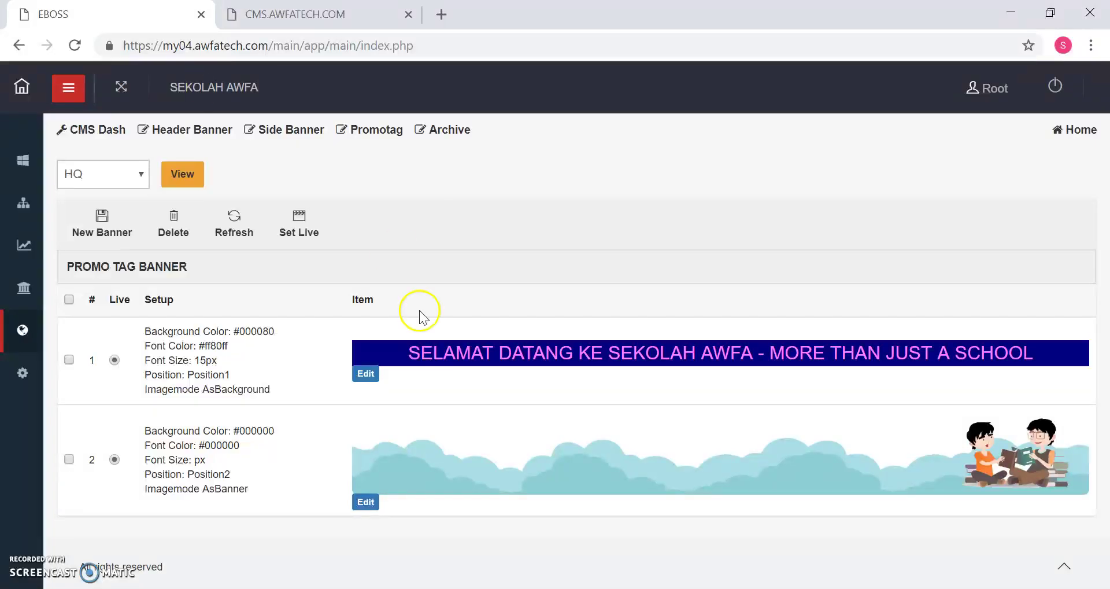
- Reopen the Position 1 promo banner for editing, set its font size to 30 and save it
left_click(368, 376)
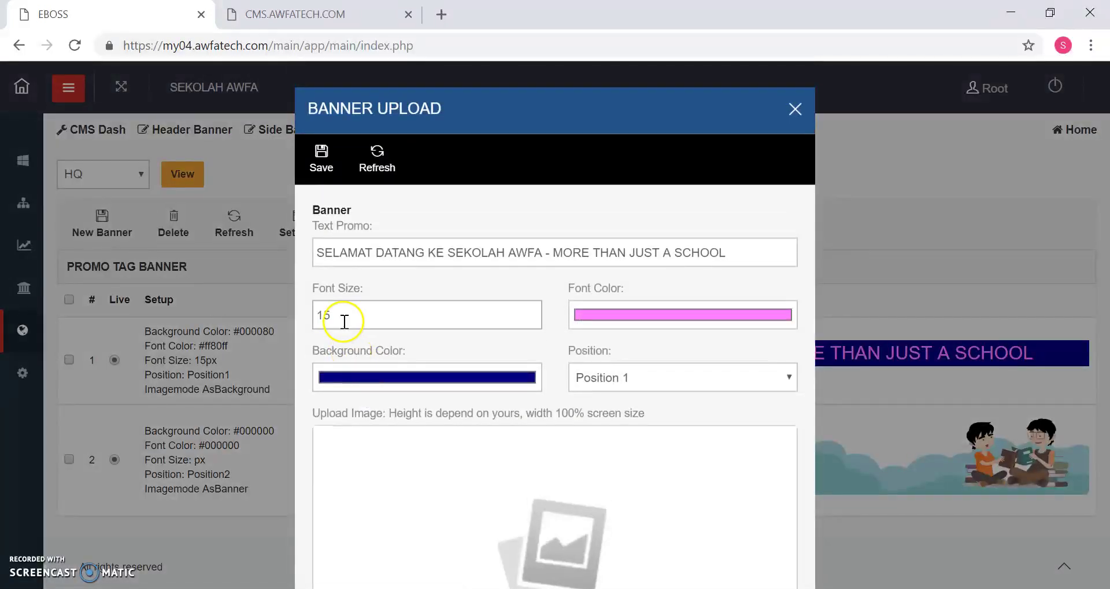
left_click_drag(345, 322, 316, 317)
left_click(114, 382)
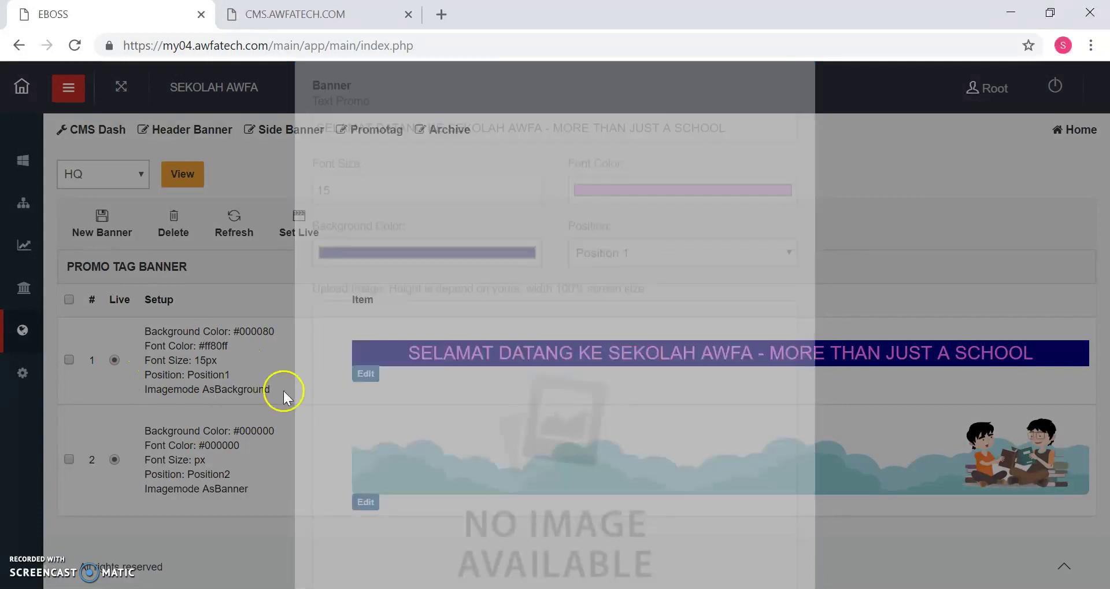
left_click(367, 377)
left_click(336, 323)
left_click_drag(337, 322, 293, 321)
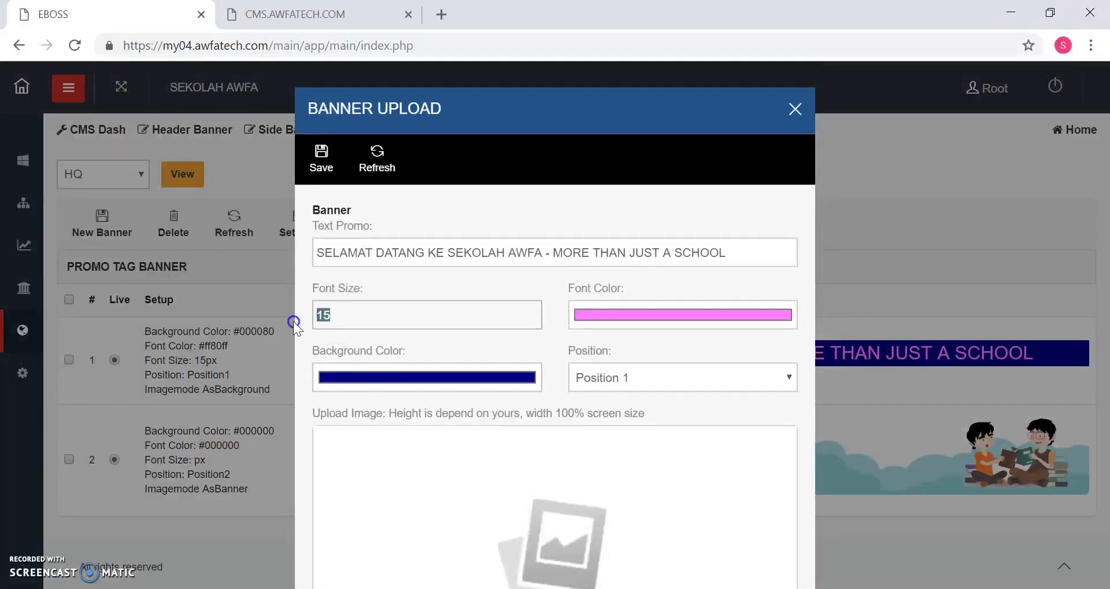
type("30")
left_click(322, 165)
- Reload the school website to check the promo banner's new text size, and return to the promo tag list
left_click(324, 13)
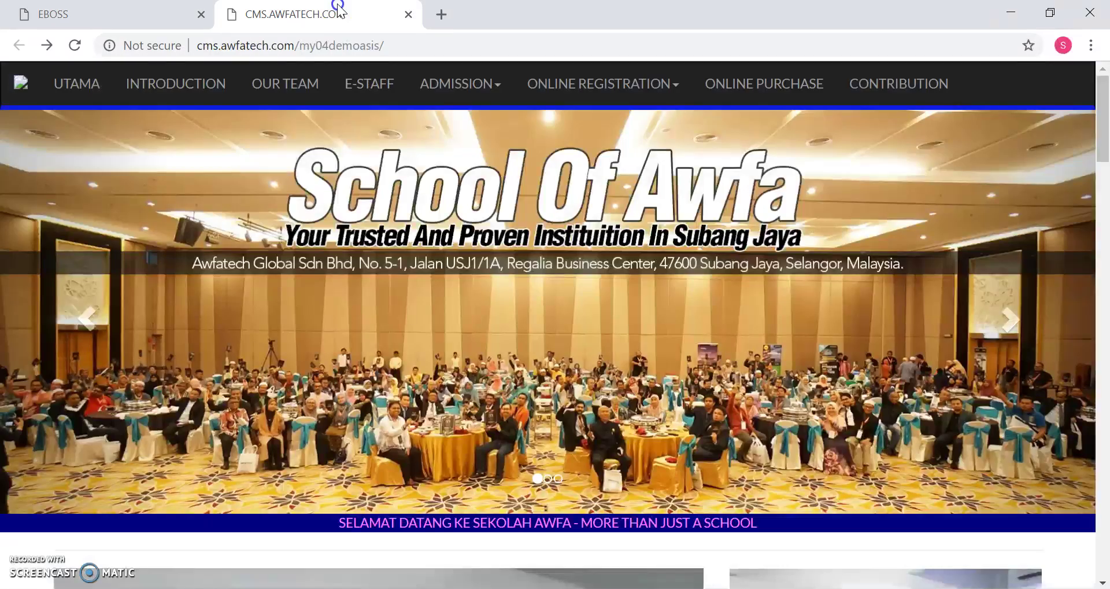
left_click(316, 45)
key("Return")
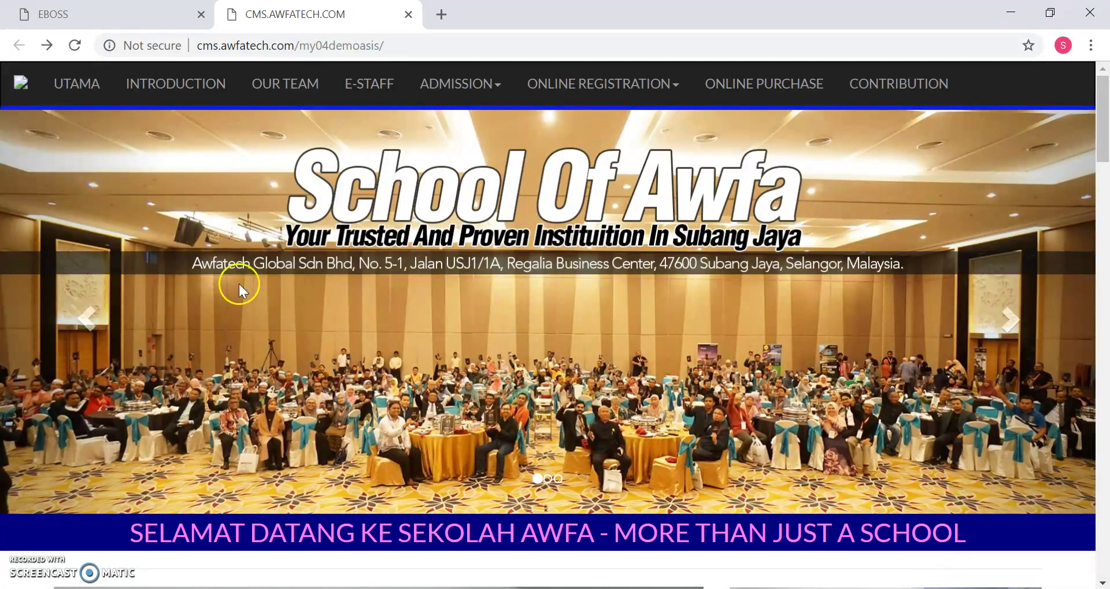
left_click(87, 14)
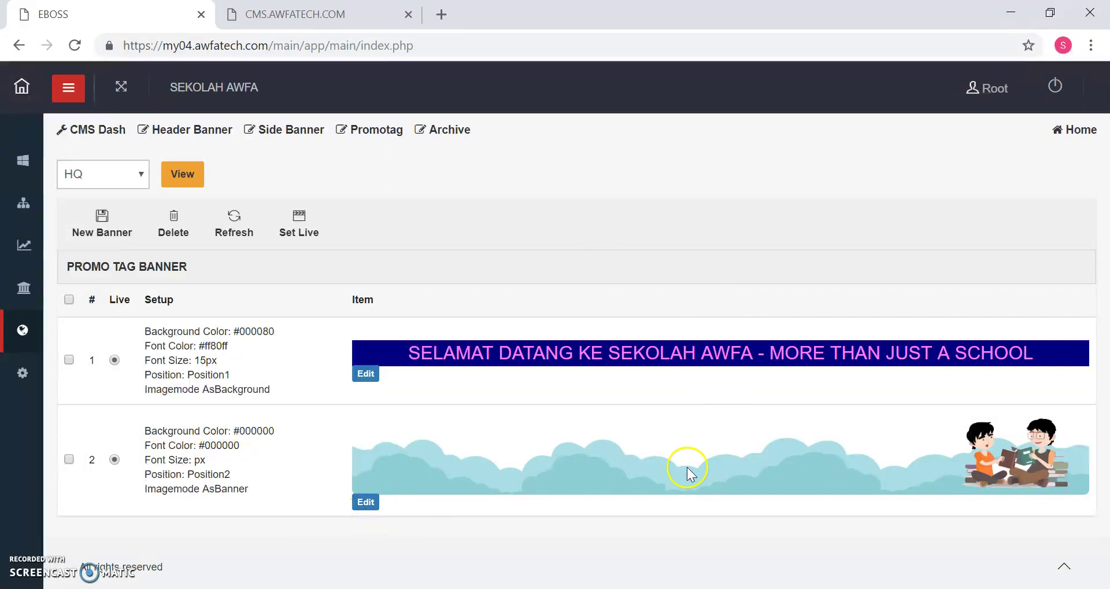
- Review the upload settings of the Position 2 image banner and return to the promo tag list
left_click(373, 501)
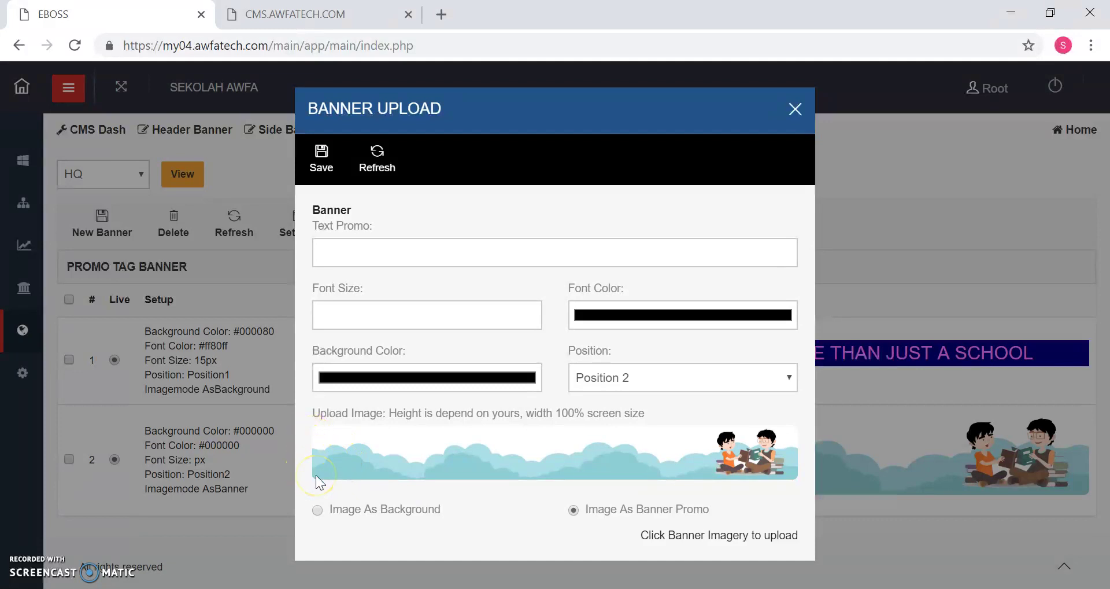
left_click(315, 455)
left_click(321, 152)
left_click(188, 219)
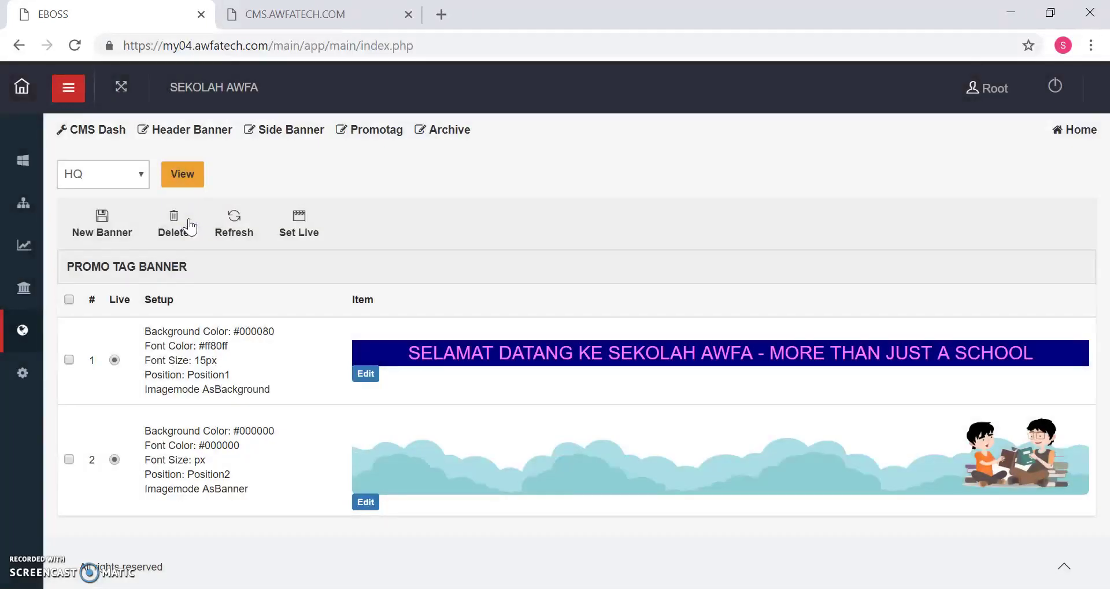
left_click(192, 232)
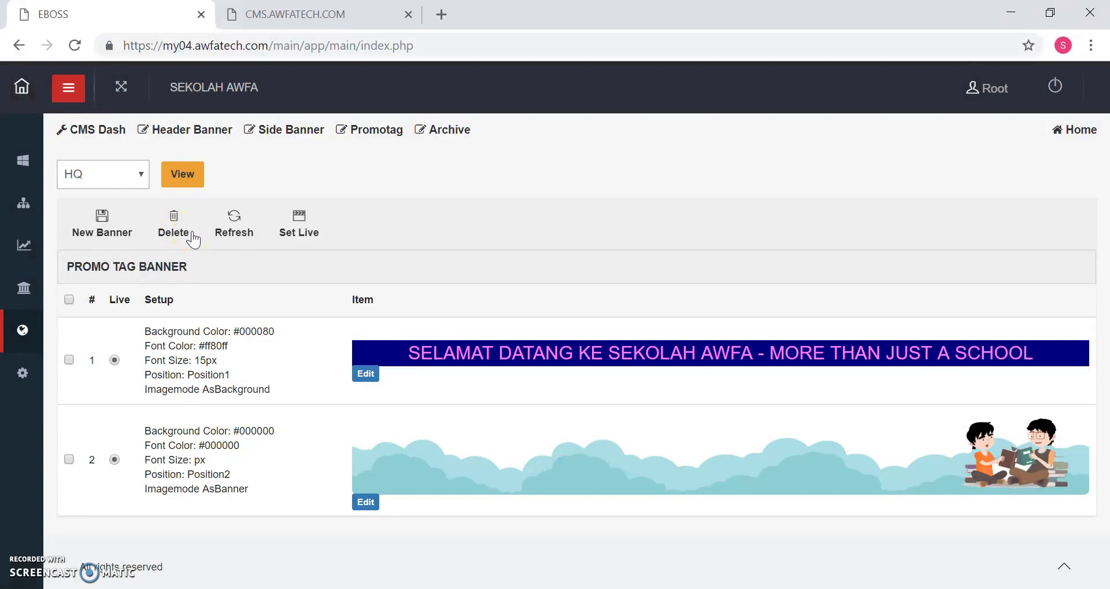